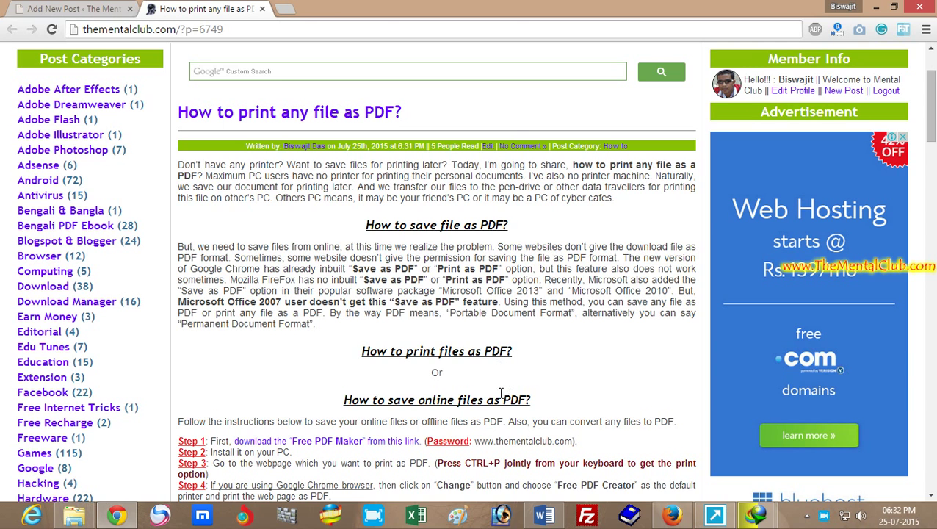
- Read the download instructions, highlighting the 'How to save online files as PDF' heading and the archive password
drag(358, 400, 530, 401)
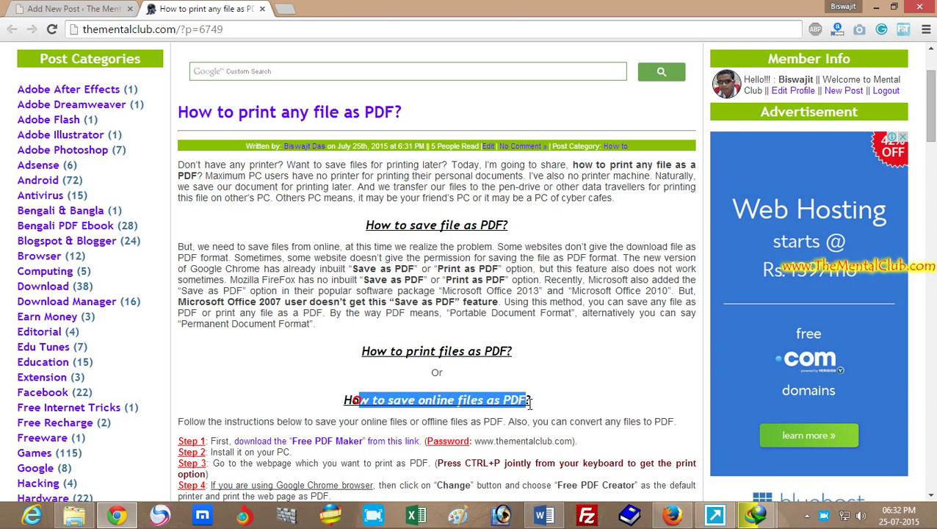
click(530, 401)
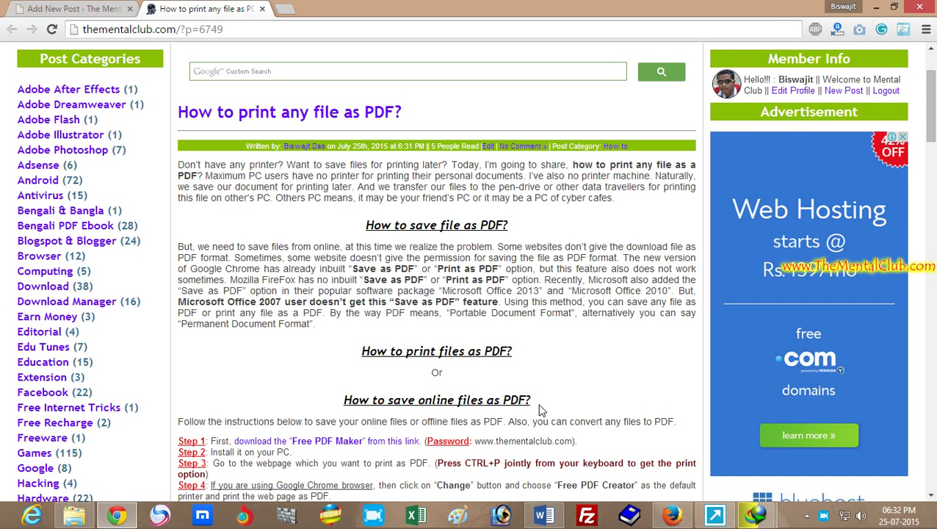
scroll(932, 110, down, 1)
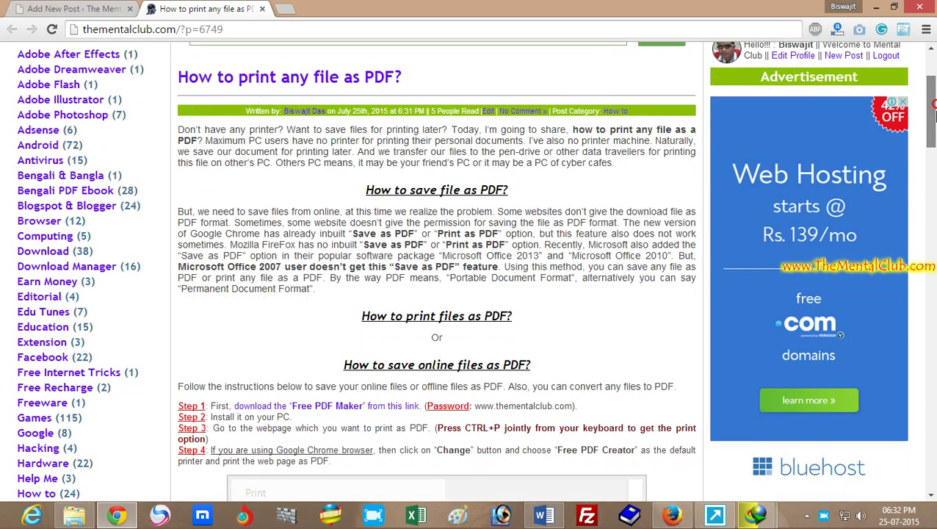
scroll(933, 110, down, 2)
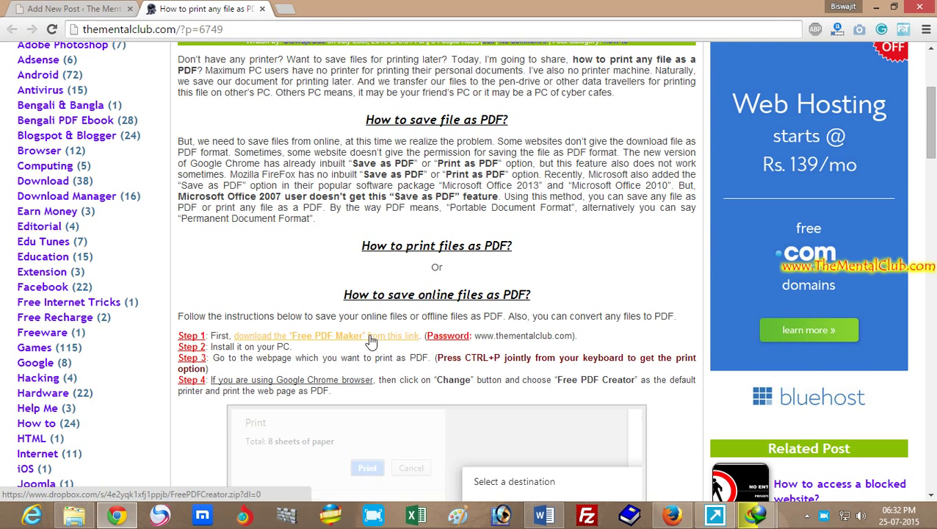
drag(536, 332, 471, 335)
click(473, 335)
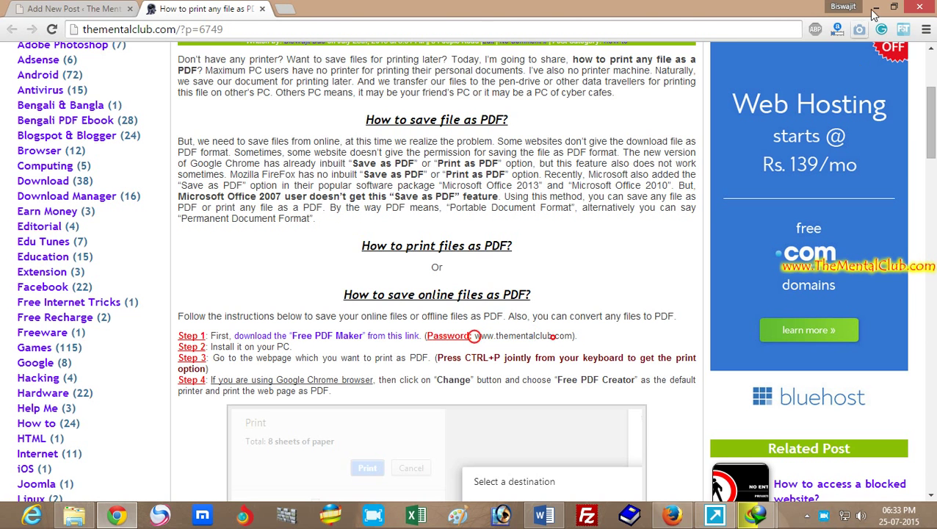
- Extract FreePDFCreator.zip to a FreePDFCreator folder, entering the archive password
click(875, 7)
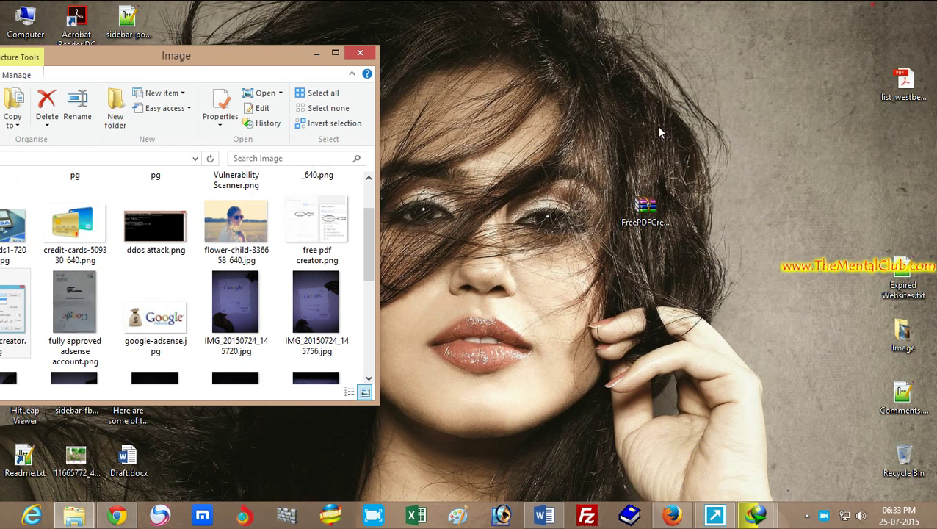
click(316, 53)
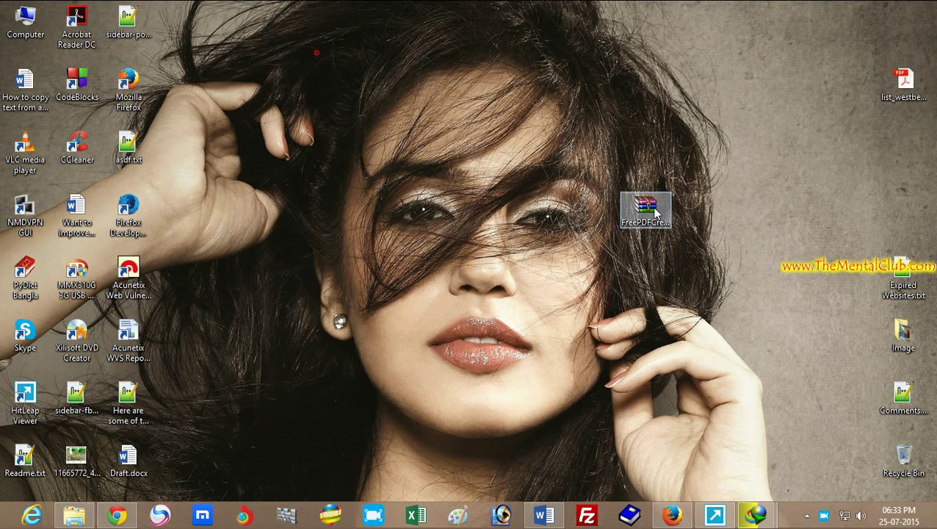
right_click(655, 212)
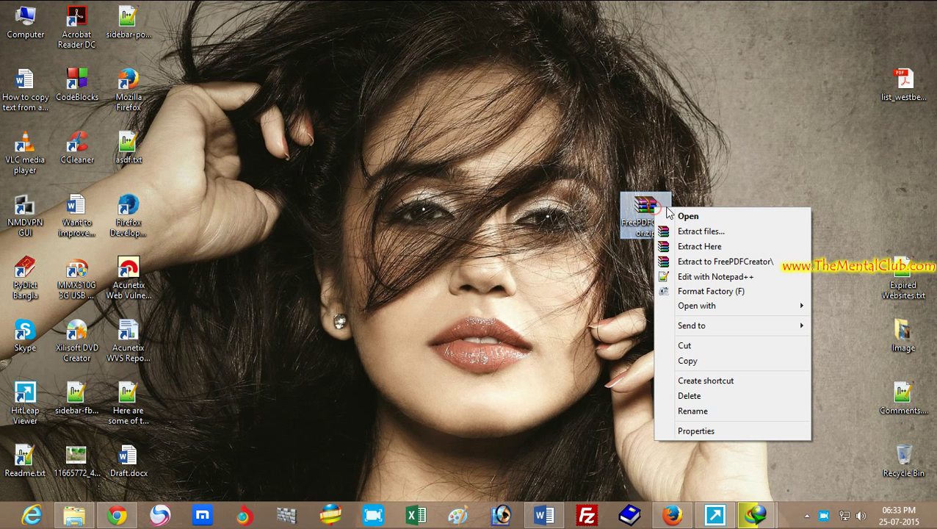
click(740, 264)
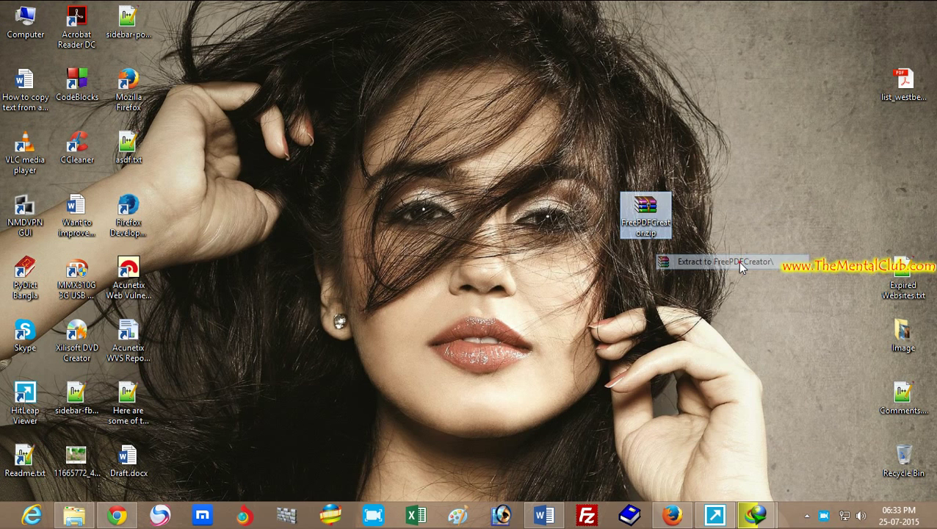
click(464, 221)
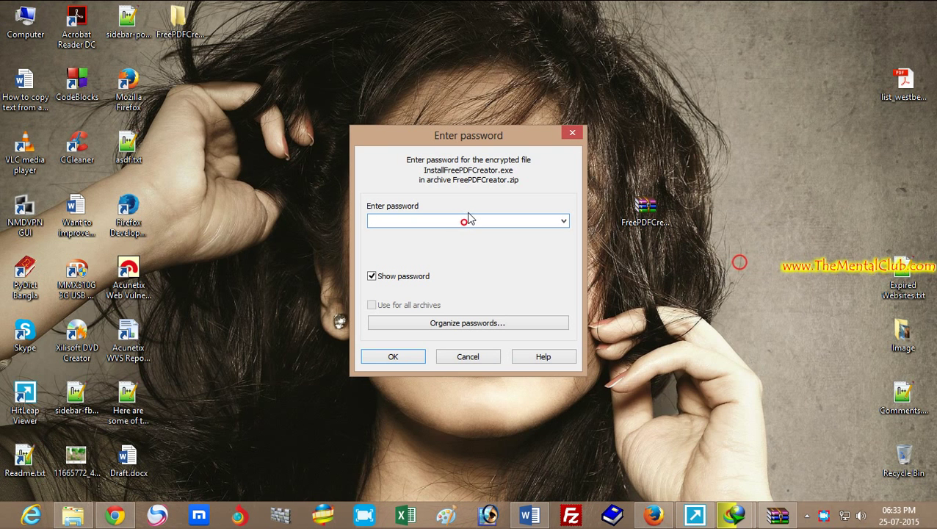
text(www.thementalclub.com)
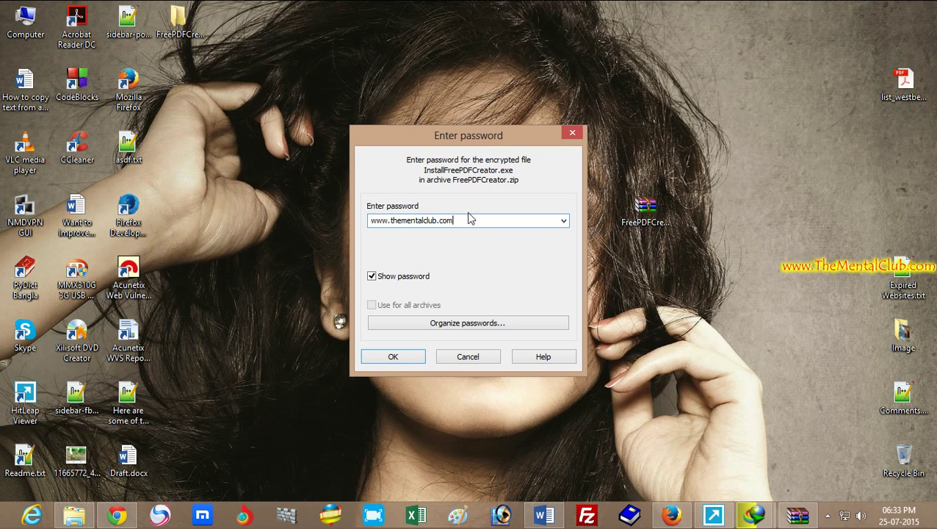
click(396, 357)
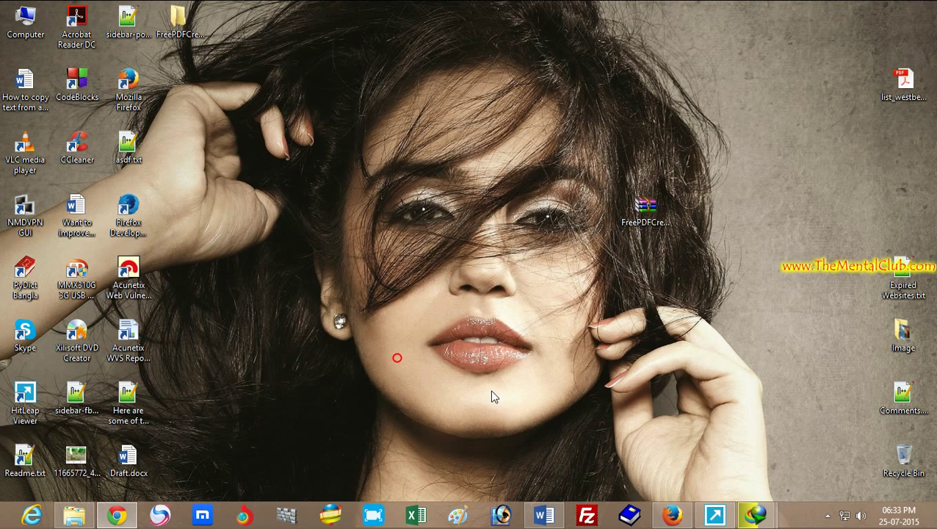
- Launch InstallFreePDFCreator.exe from the extracted FreePDFCreator folder
double_click(184, 22)
drag(276, 32, 336, 68)
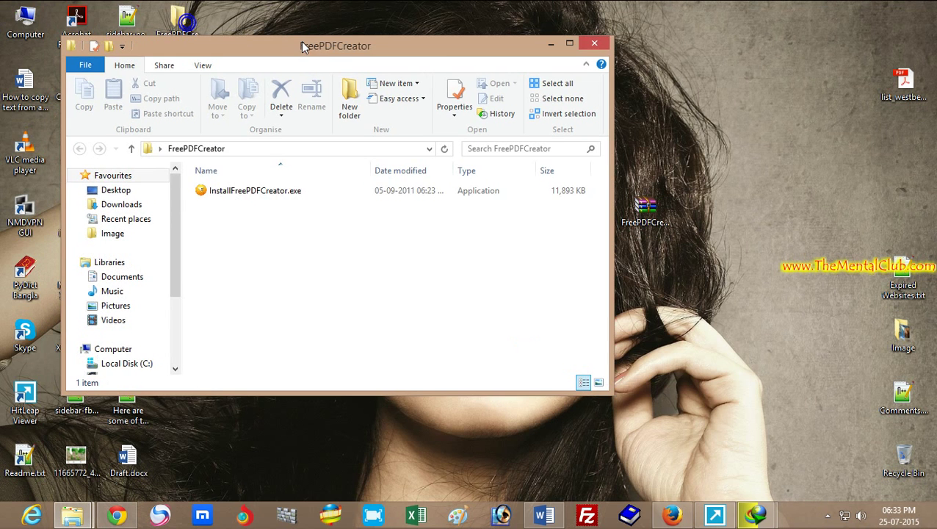
double_click(255, 191)
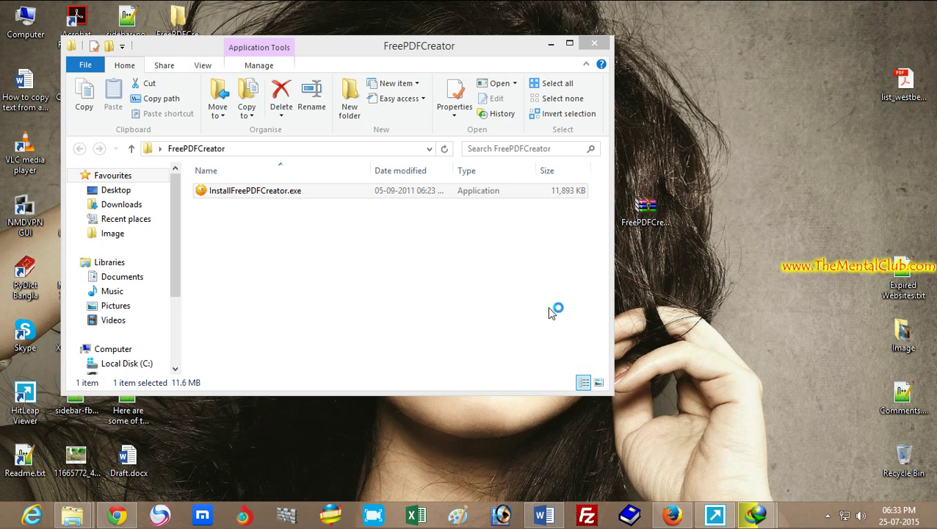
- Complete FreePDF Creator setup, accepting the licence and skipping trial registration
click(531, 368)
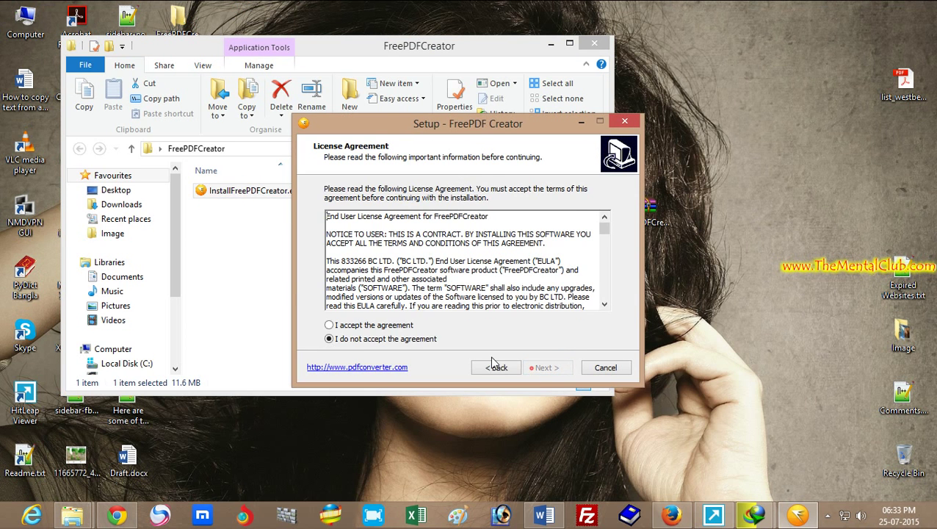
click(392, 325)
click(556, 365)
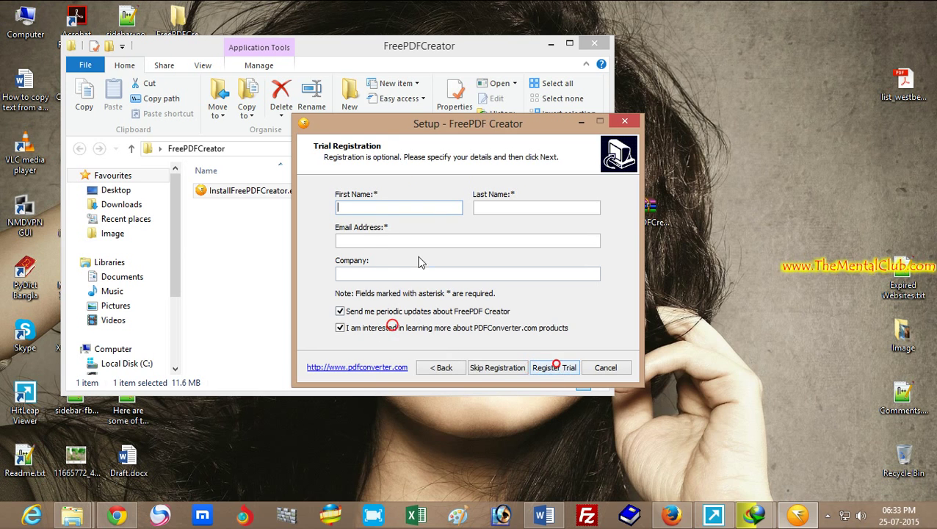
click(503, 368)
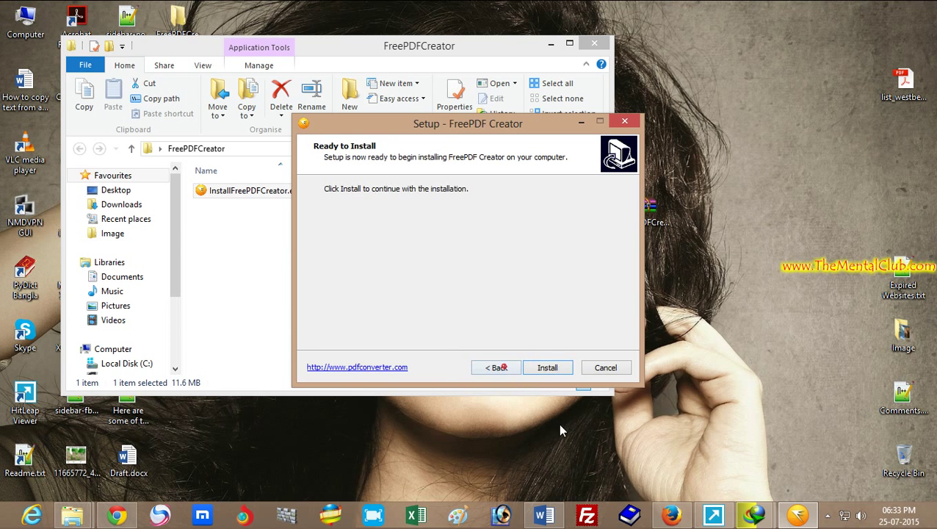
click(549, 367)
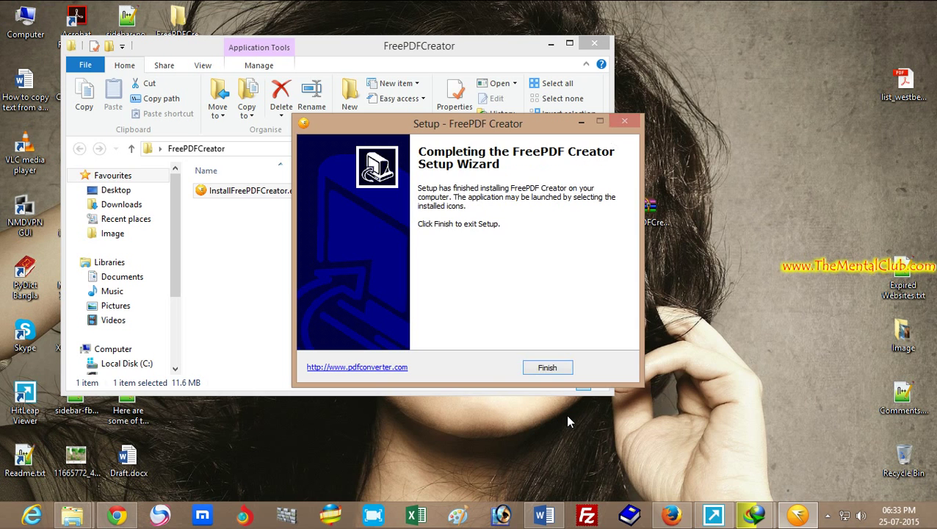
click(547, 369)
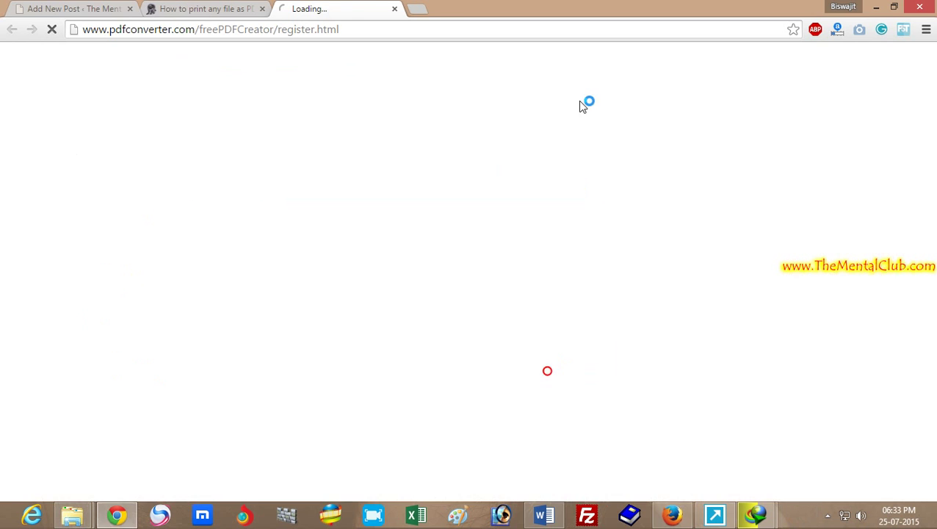
- Close the pdfconverter.com registration page and start printing the article in Chrome
click(393, 10)
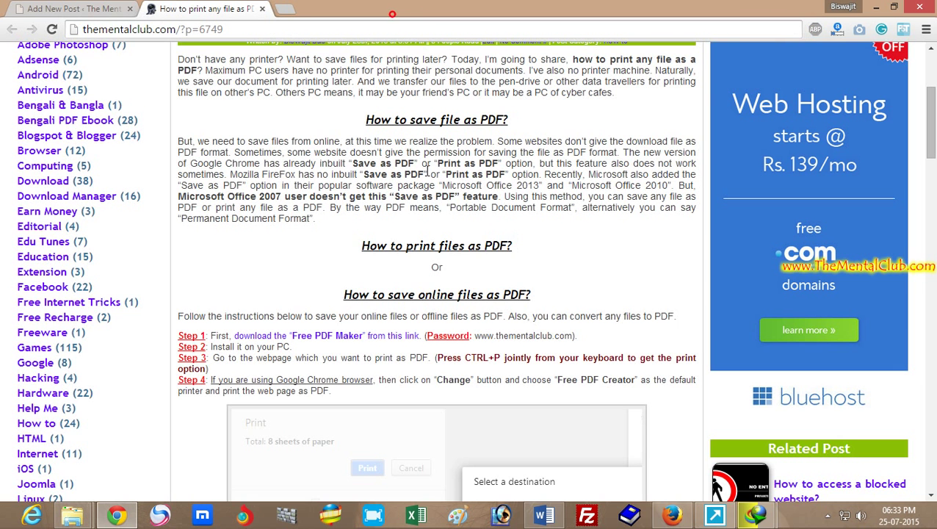
drag(935, 136, 934, 114)
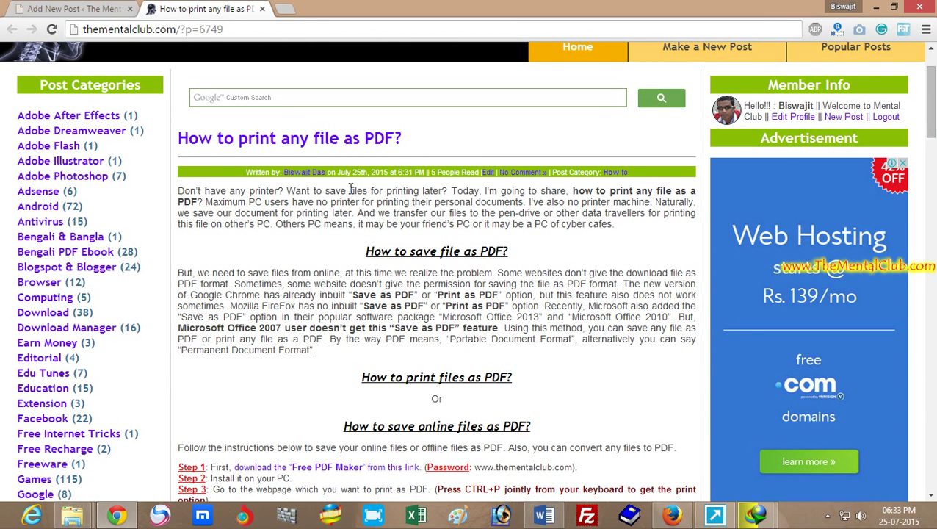
click(927, 30)
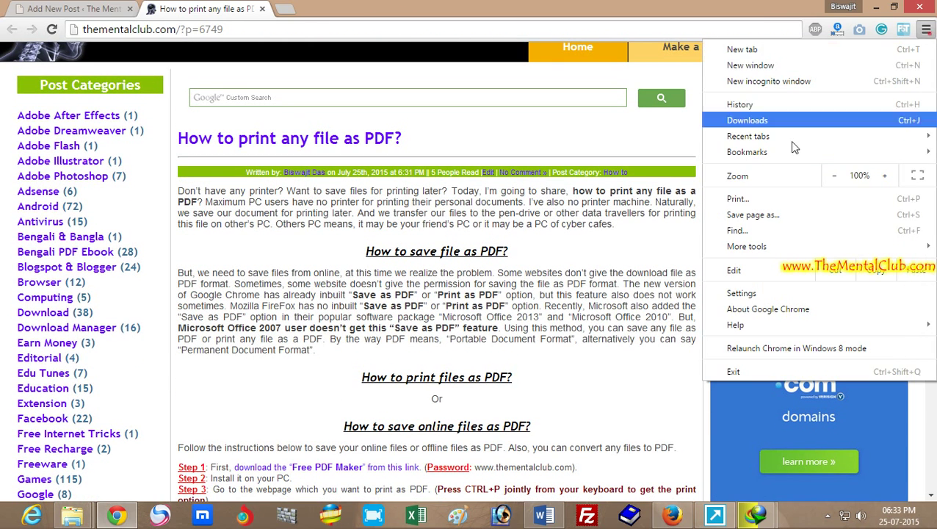
click(736, 199)
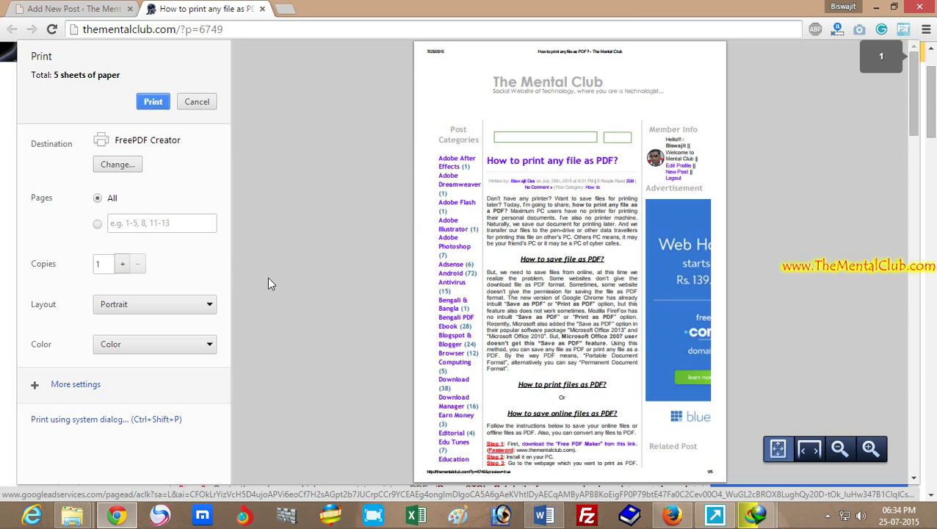
- Make FreePDF Creator the print destination, then switch to Firefox's Google results
click(126, 164)
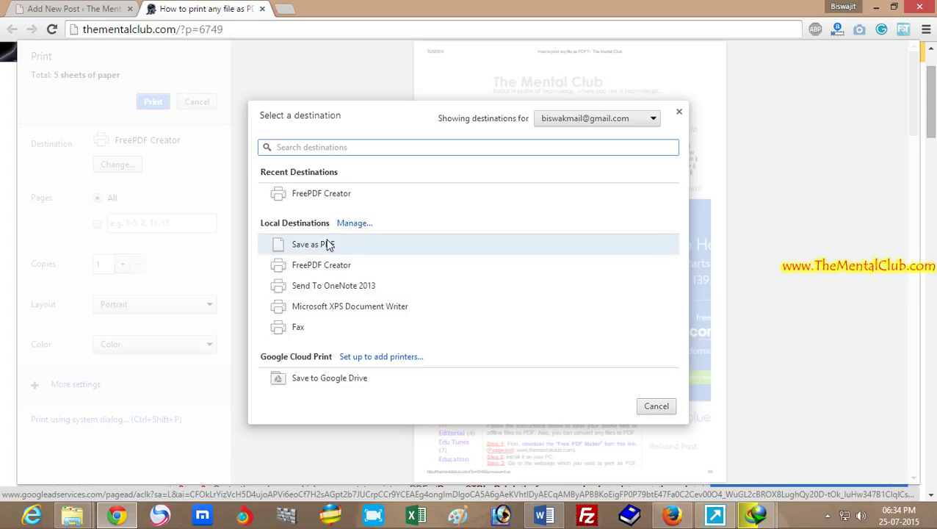
click(328, 193)
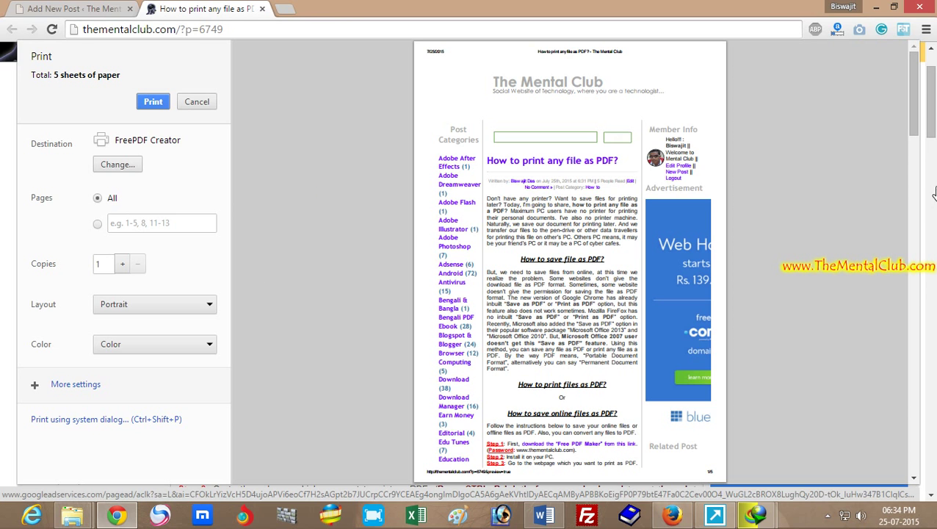
click(673, 516)
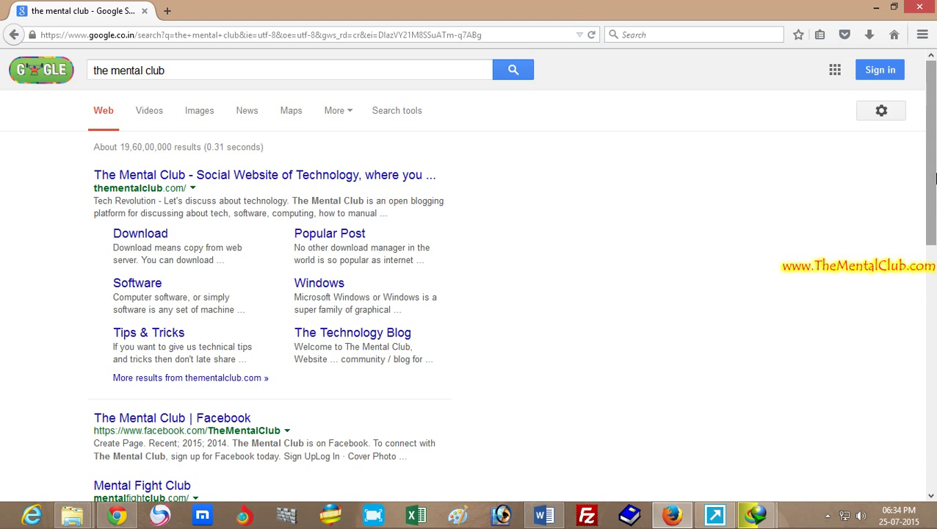
- Preview printing the Google results page in Firefox and bring up its print settings
scroll(934, 126, down, 1)
scroll(935, 126, up, 1)
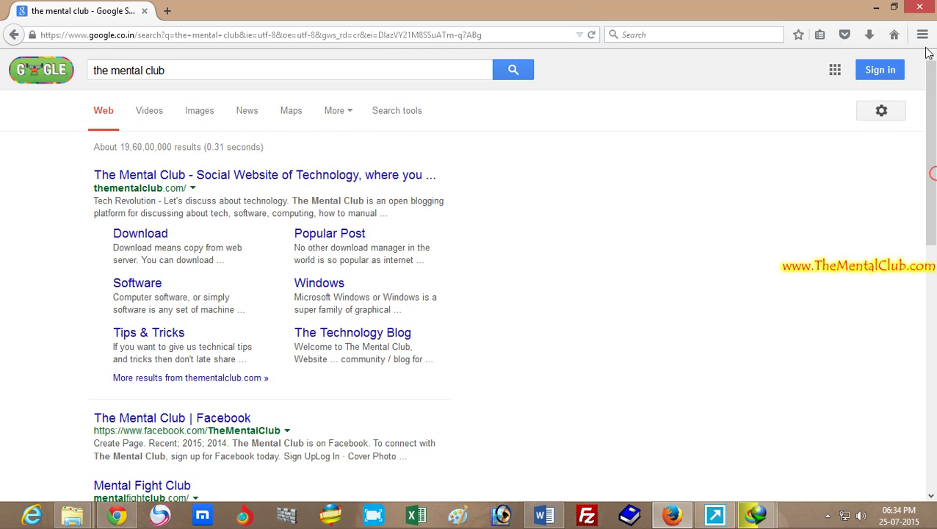
click(924, 37)
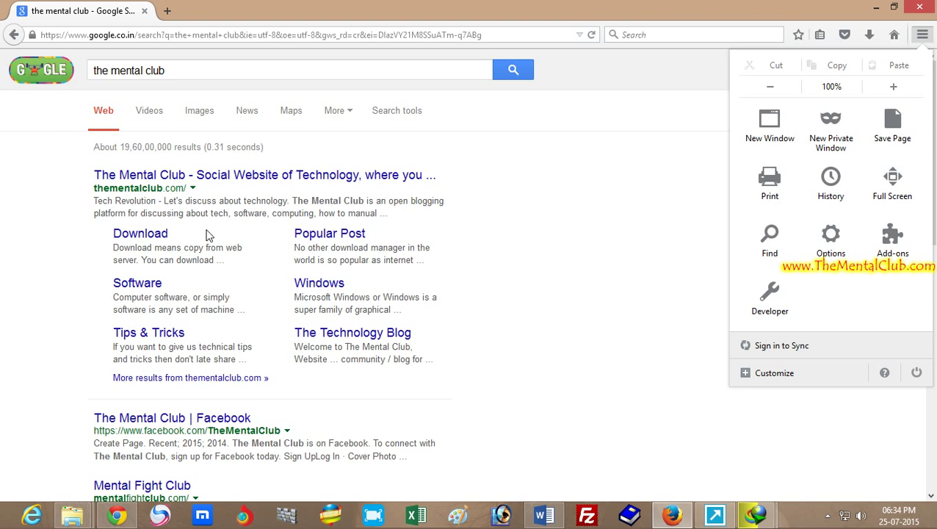
click(770, 192)
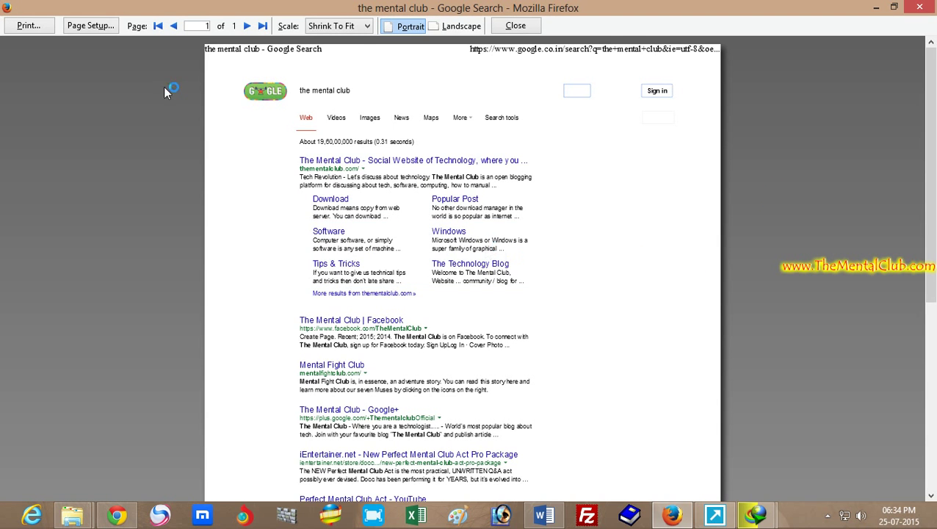
click(29, 26)
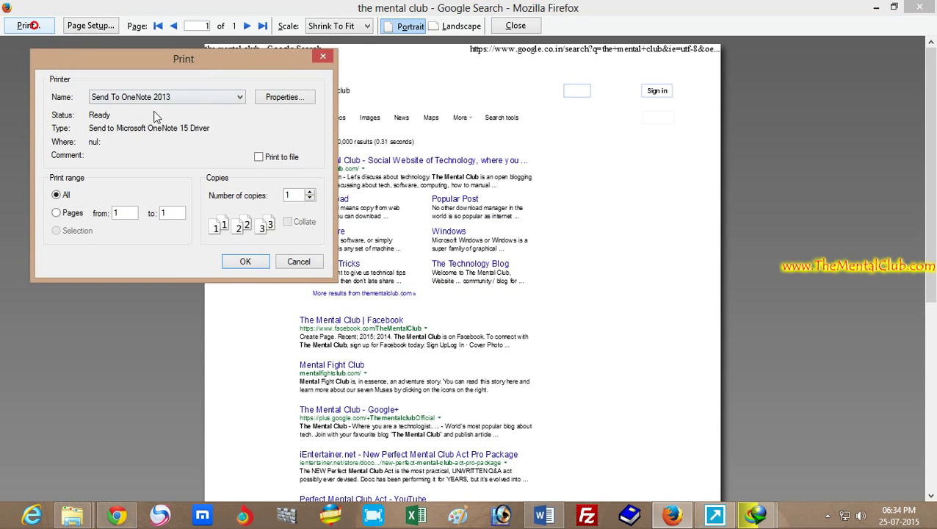
- Choose FreePDF Creator as the printer in the Print dialog's Name list
click(127, 98)
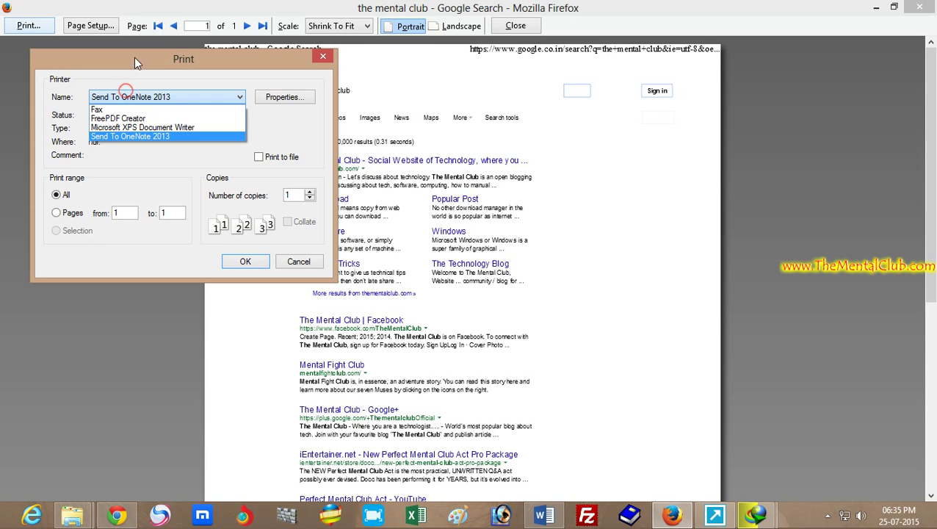
click(133, 61)
drag(160, 60, 369, 77)
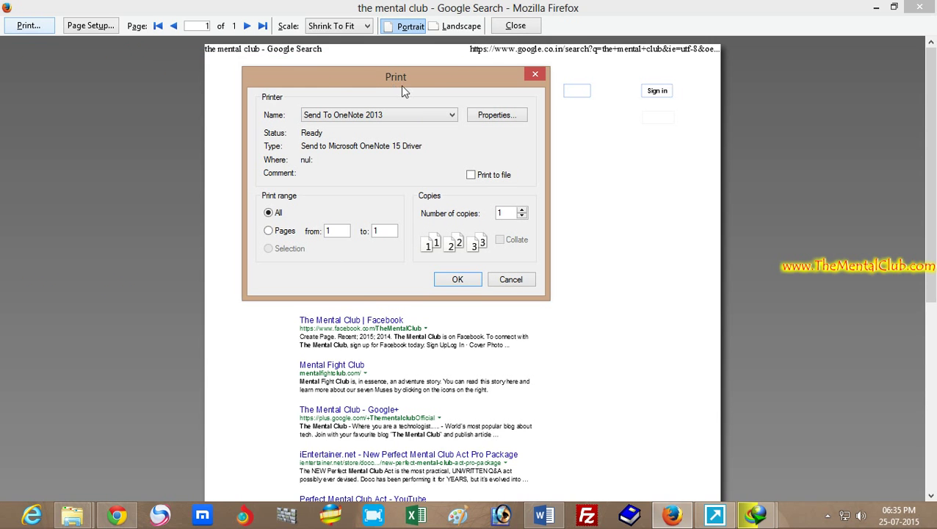
drag(423, 81, 334, 132)
click(330, 158)
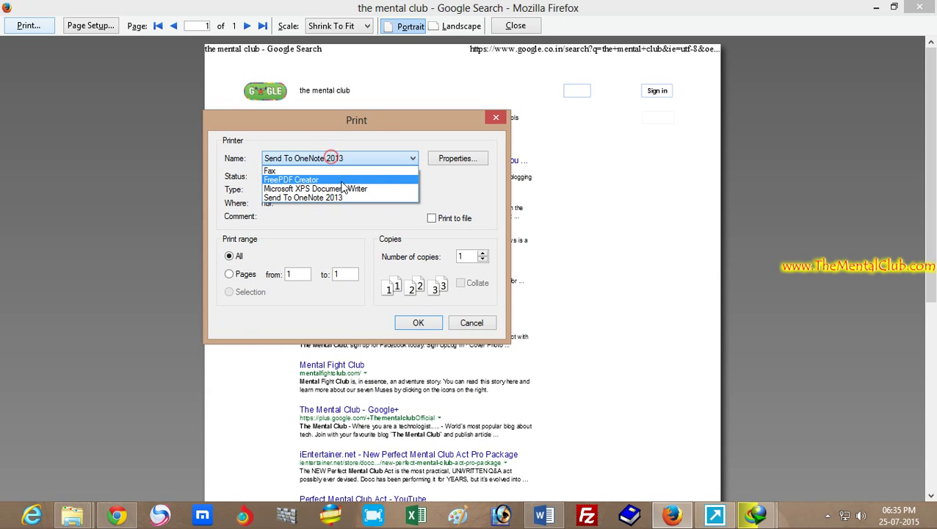
click(341, 179)
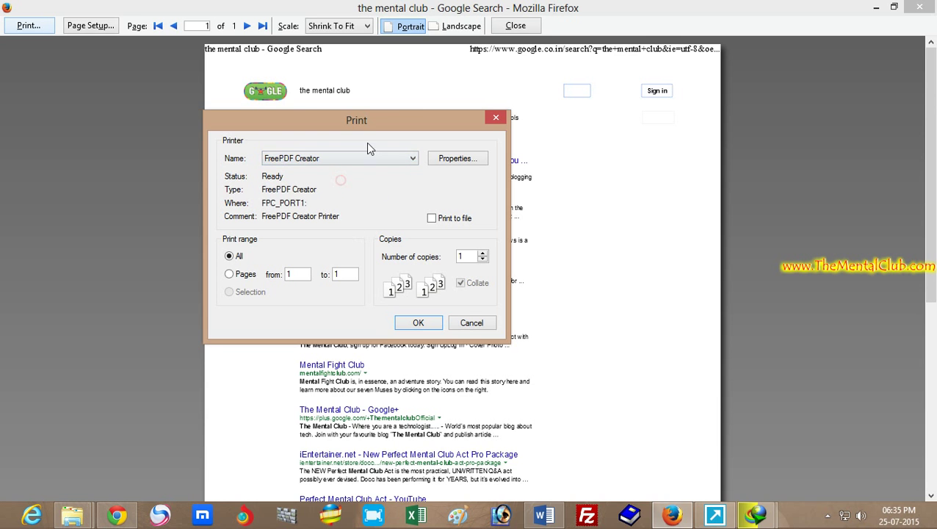
drag(366, 120, 389, 118)
- Print the page, set the output to PDF.pdf on the Desktop, and create the PDF
click(435, 322)
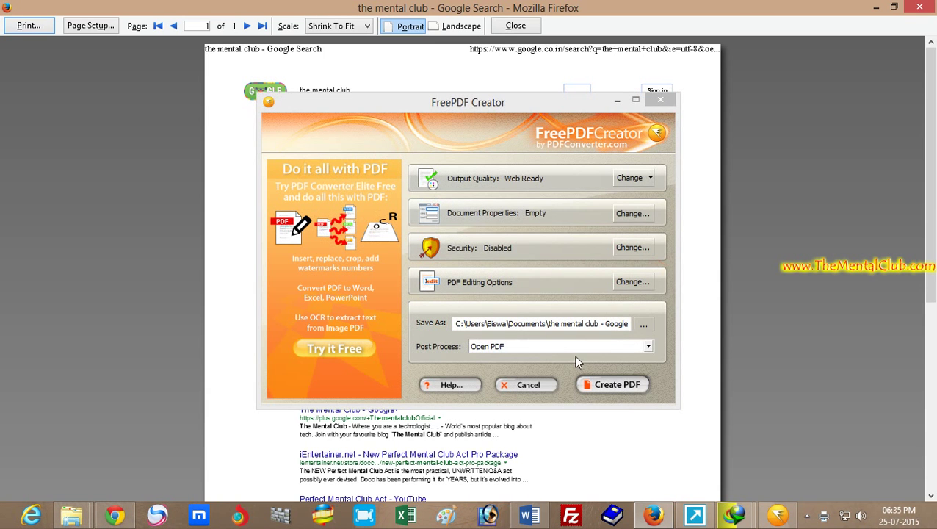
click(645, 327)
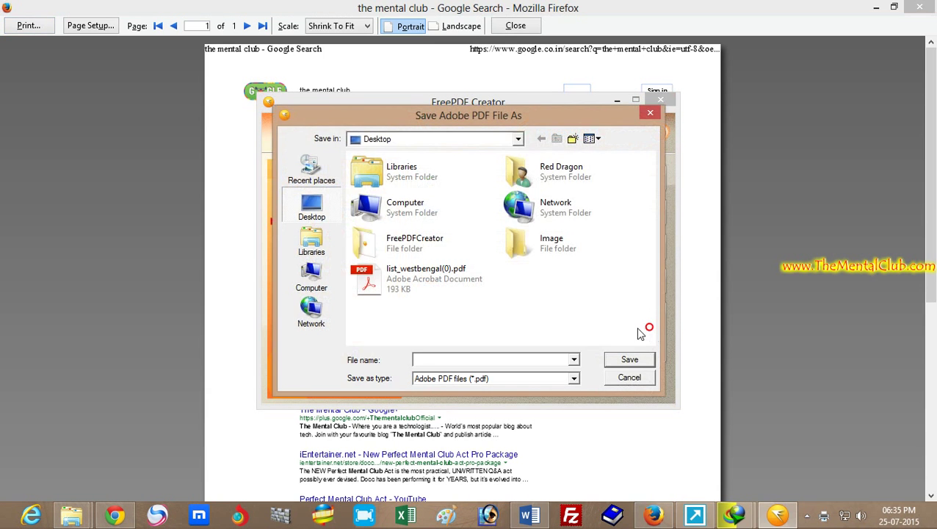
click(445, 360)
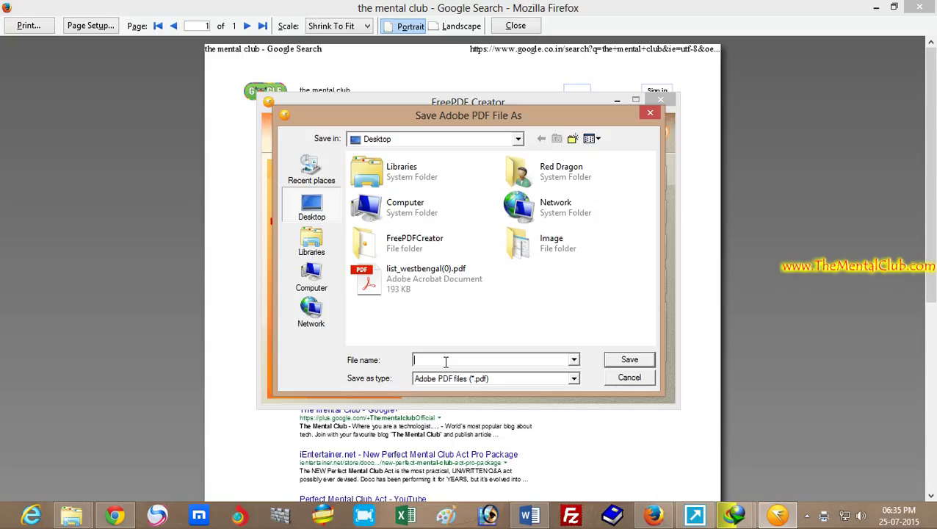
text(P)
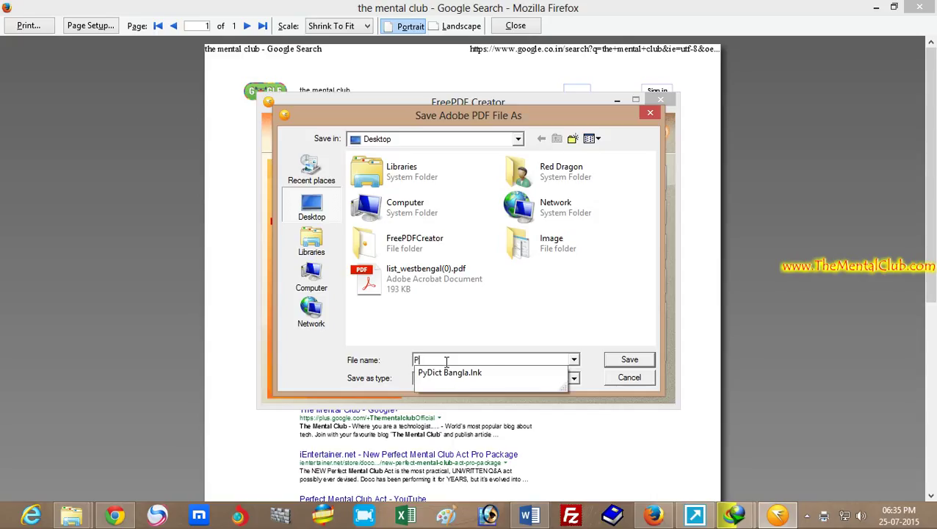
text(DF)
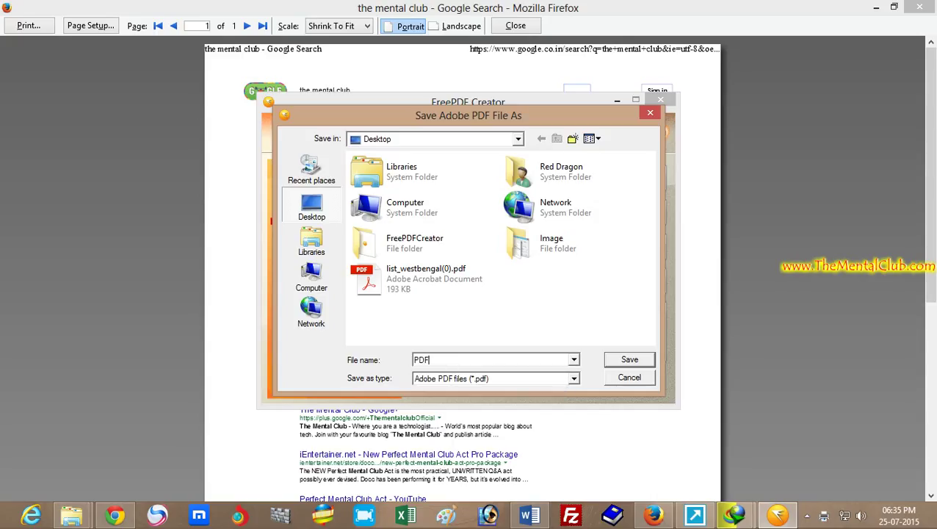
click(615, 358)
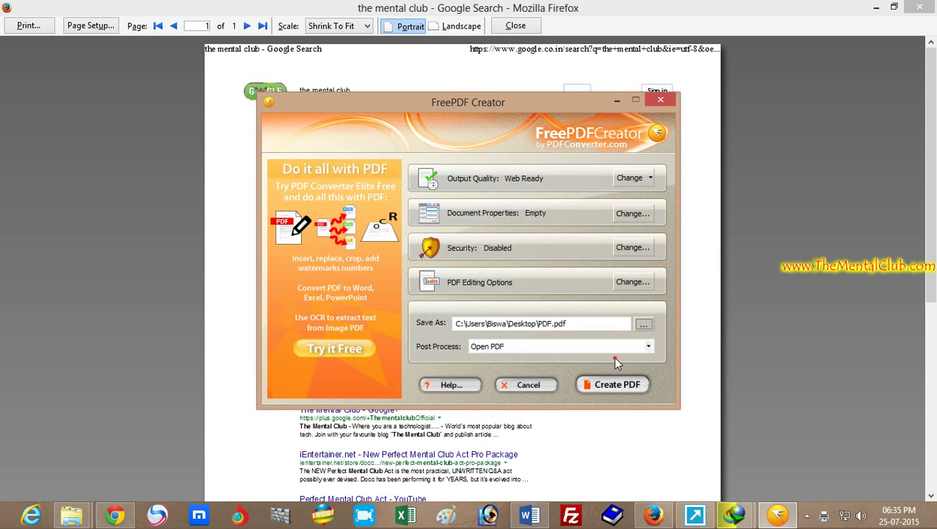
click(617, 385)
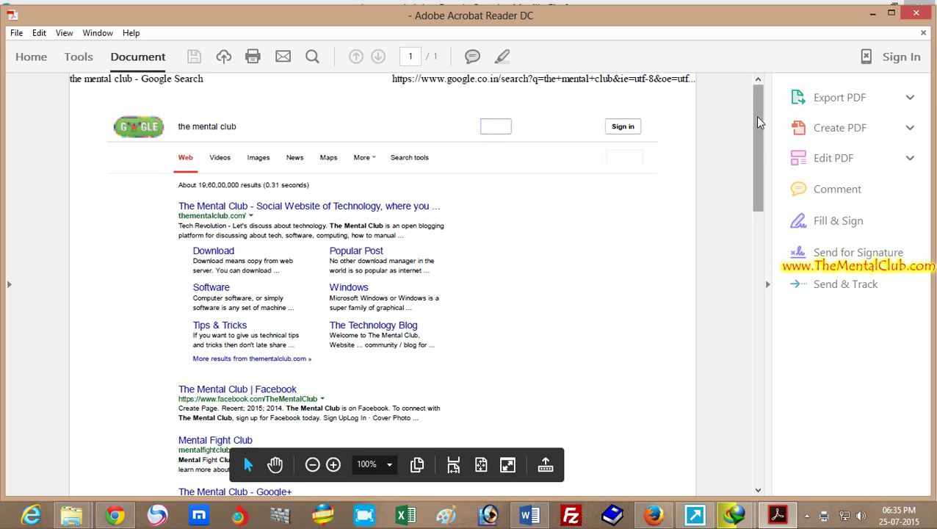
- Scroll through PDF.pdf in Acrobat Reader, then close the reader
drag(759, 121, 590, 94)
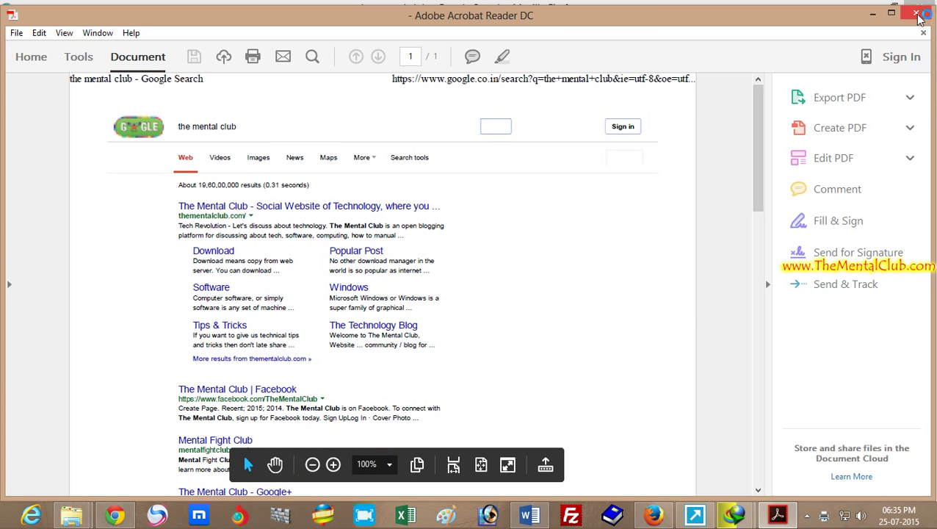
click(918, 14)
- Minimize Firefox and Chrome, close the FreePDFCreator folder, and move the PDF.pdf desktop icon
click(874, 8)
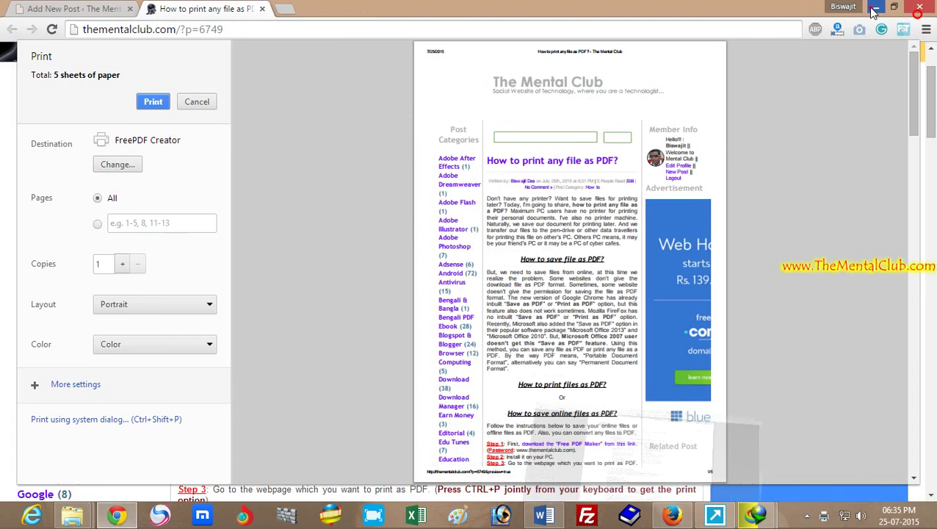
click(874, 9)
click(597, 44)
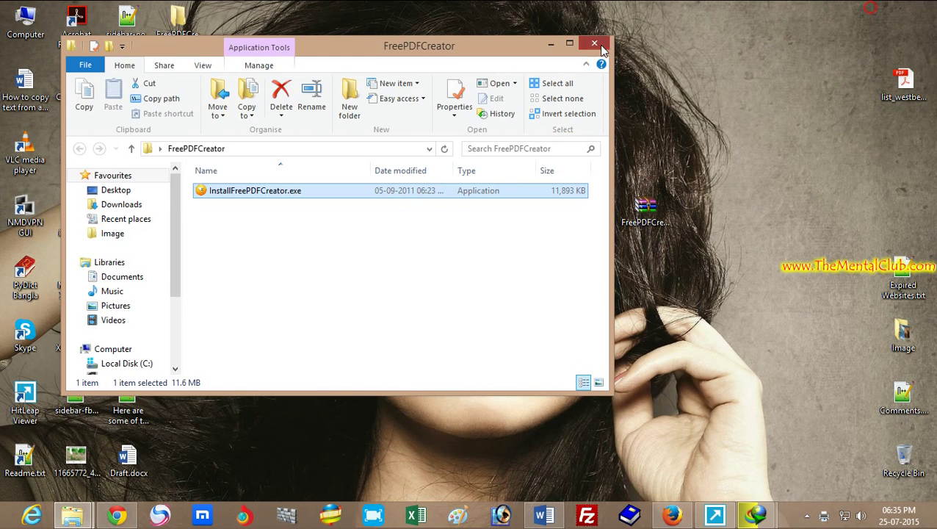
drag(180, 86, 192, 107)
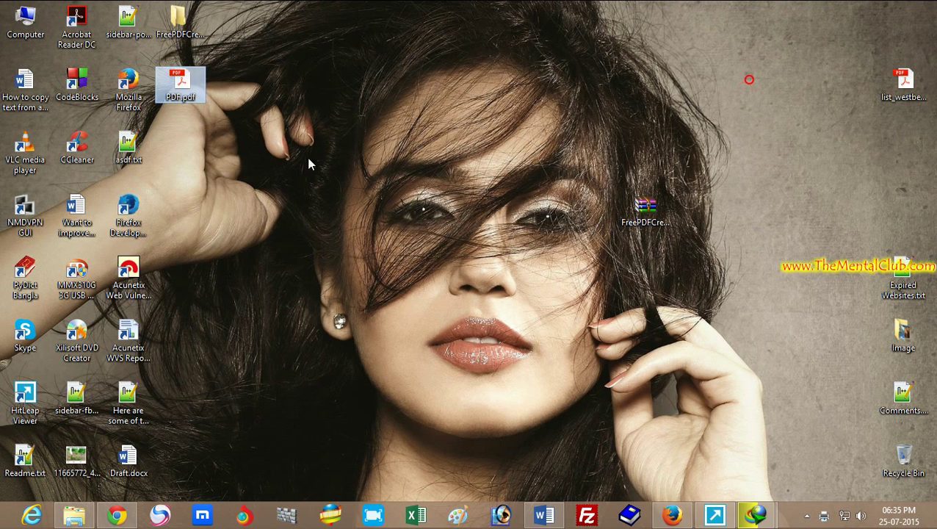
- Return to Firefox's print preview and print the page to FreePDF Creator again
click(672, 515)
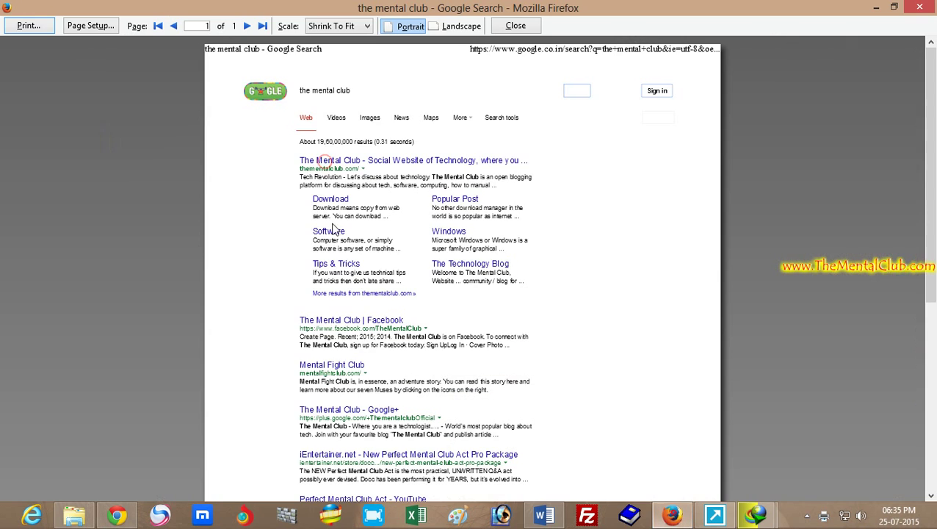
click(46, 30)
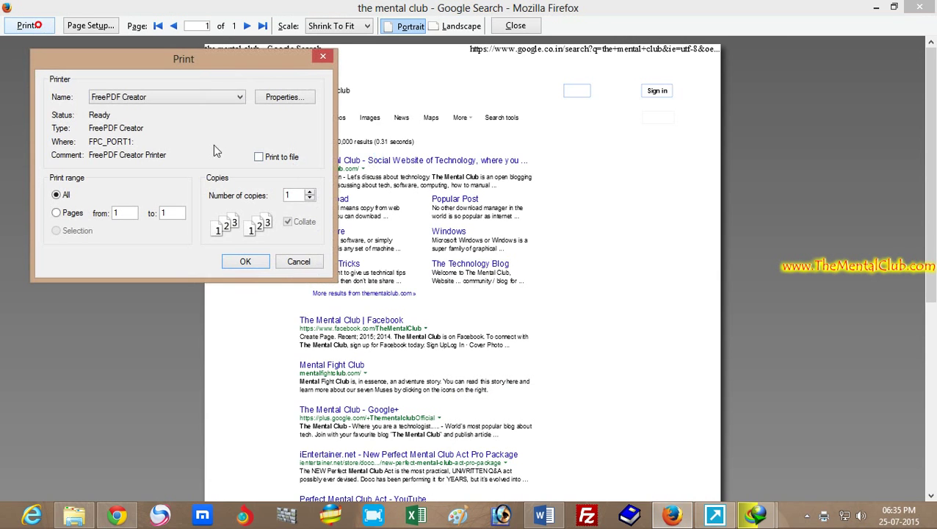
click(175, 97)
click(146, 120)
click(246, 262)
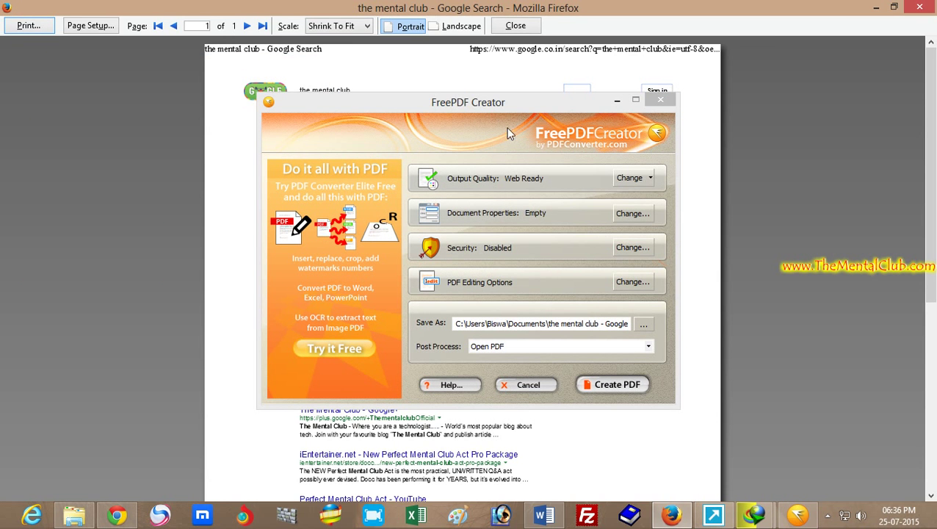
- Enable document-open password security, entering and confirming the chosen password
drag(503, 107, 461, 107)
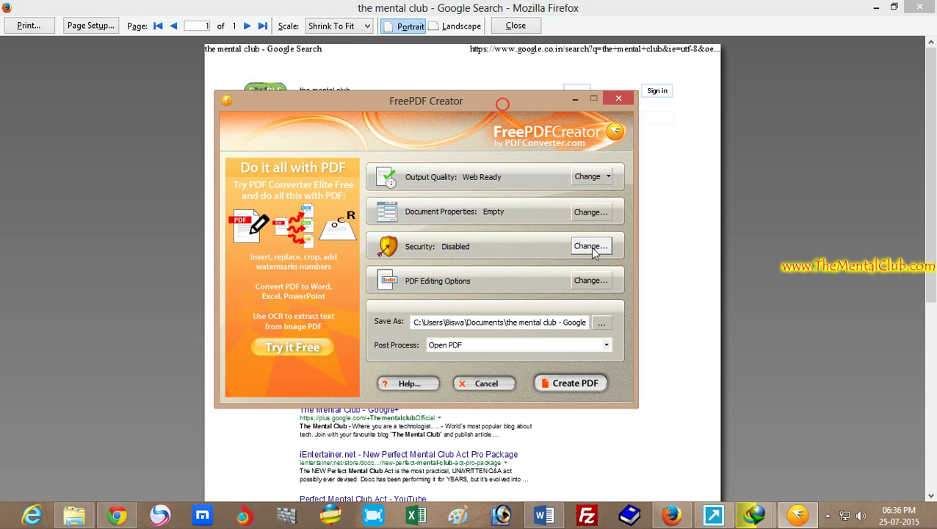
click(592, 247)
click(320, 156)
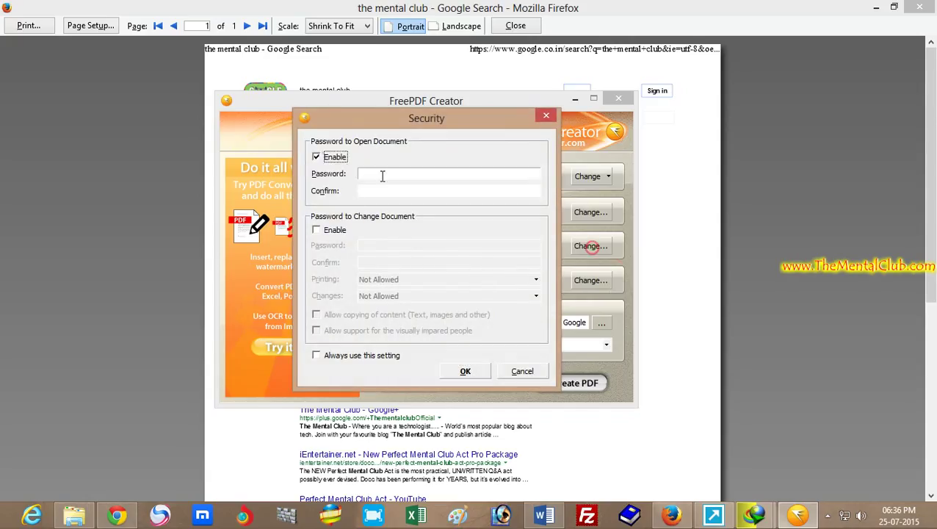
text(1234)
key(Tab)
click(387, 190)
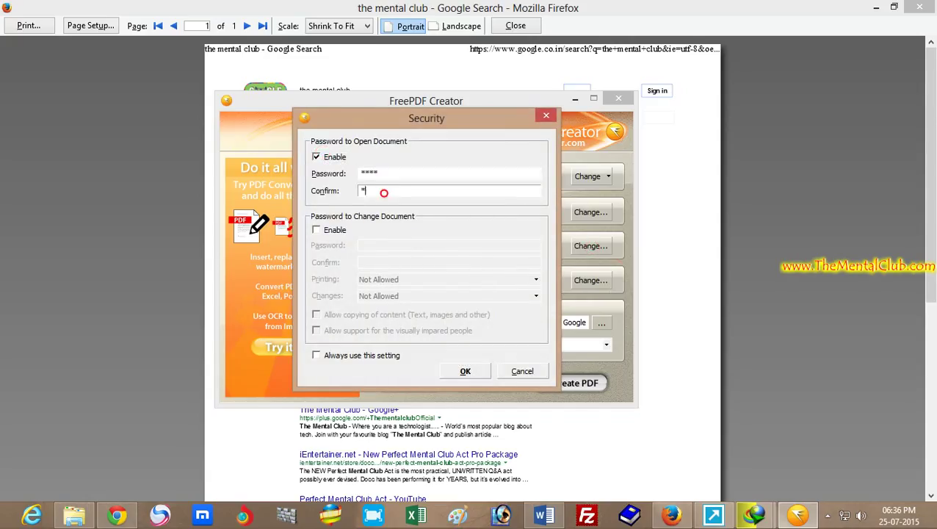
click(465, 371)
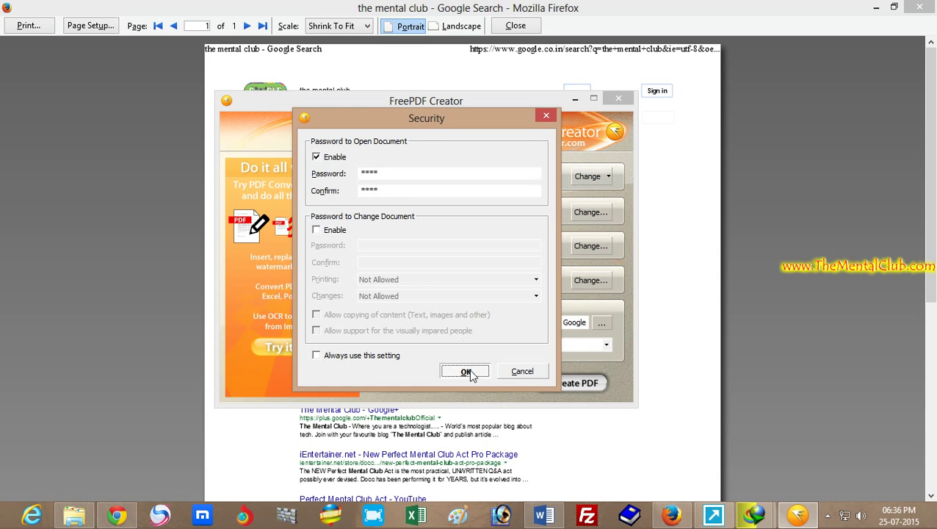
- Save the output as Protected PDF.pdf on the Desktop and create the PDF
click(600, 326)
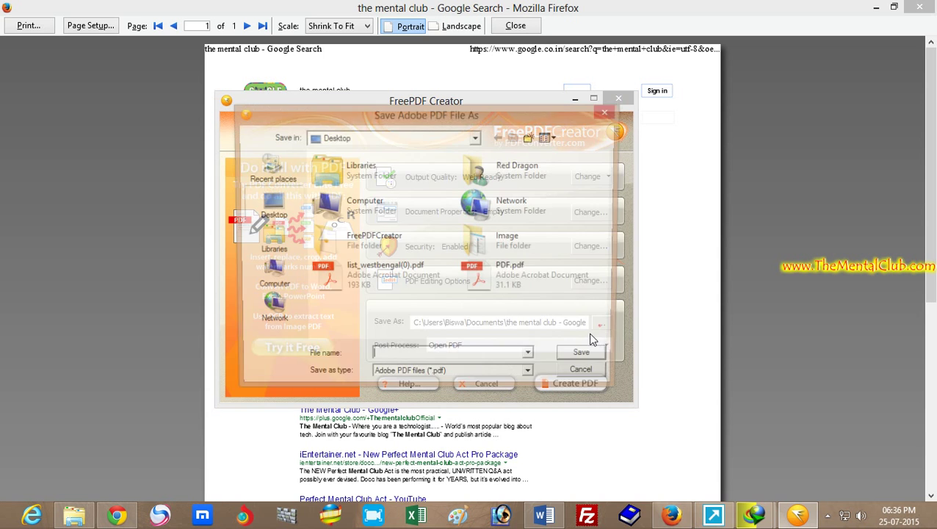
click(414, 356)
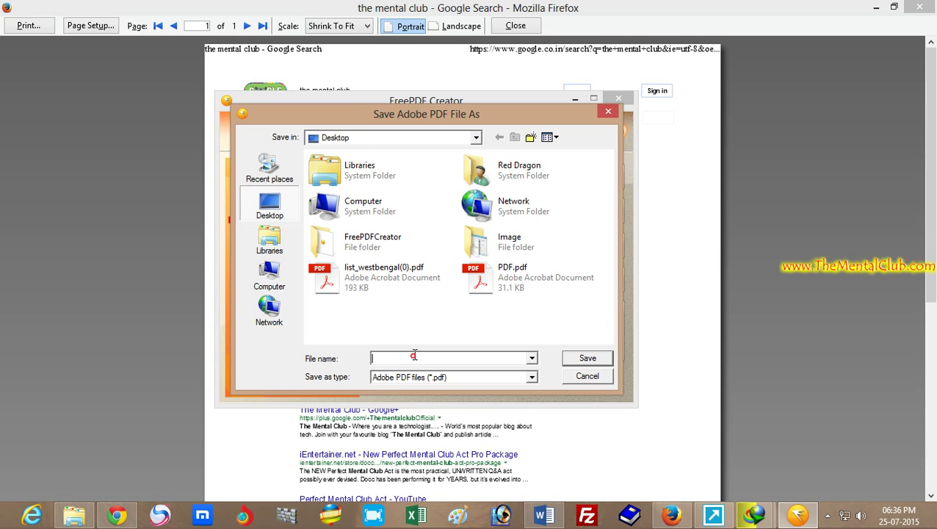
text(P)
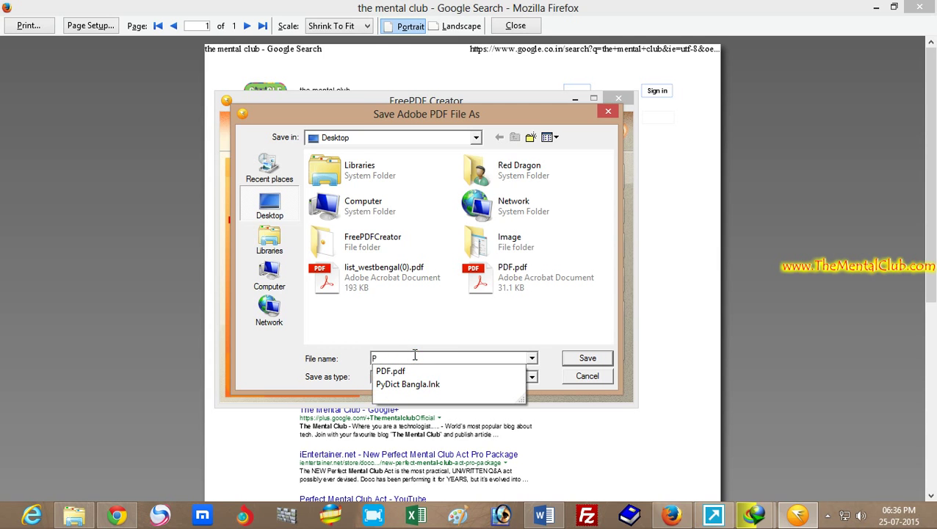
text(rotected PDF)
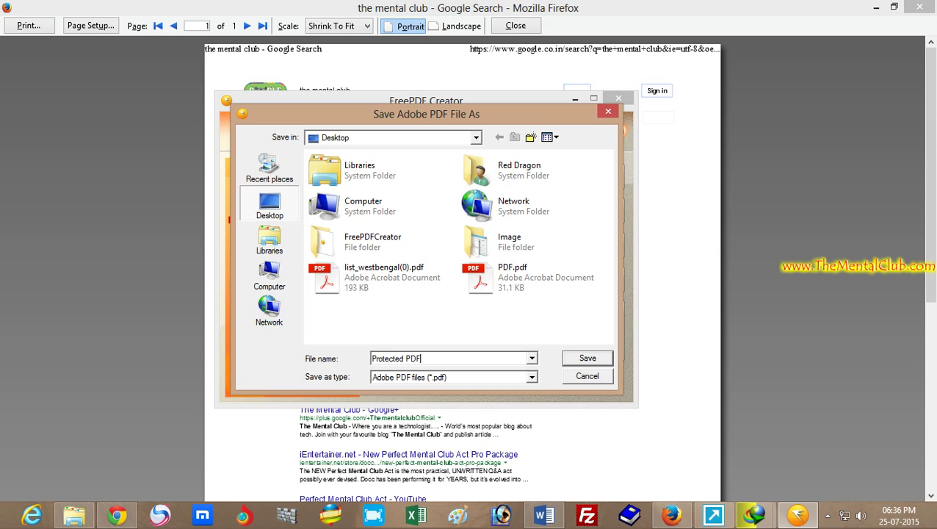
click(587, 359)
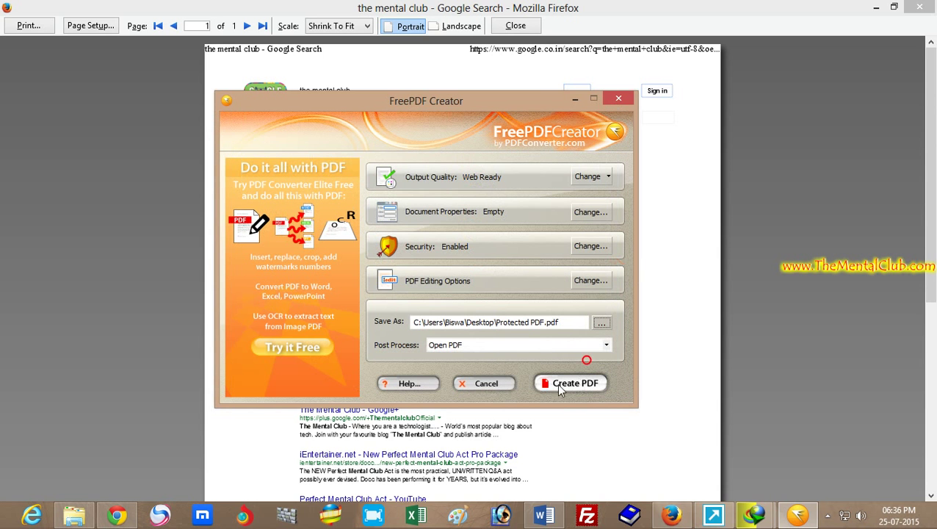
click(582, 385)
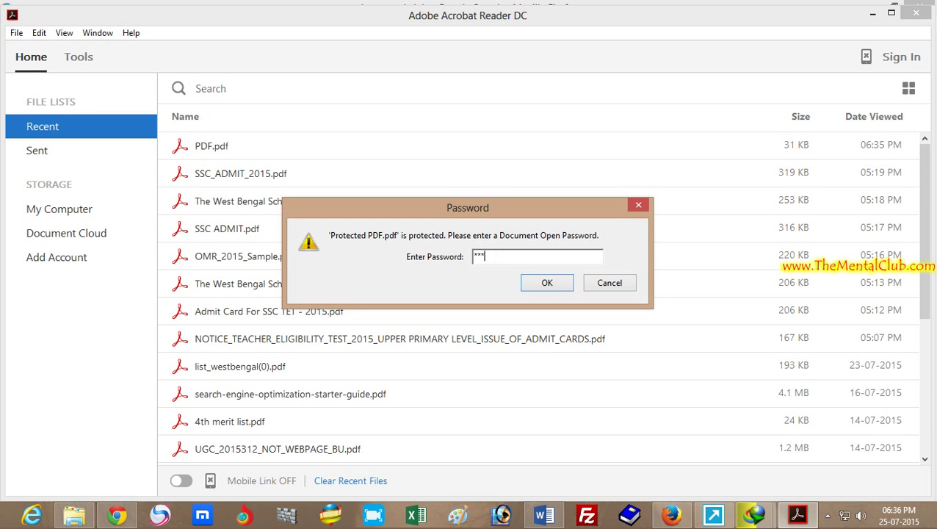
- Submit the open password to unlock Protected PDF.pdf in Acrobat Reader
click(545, 284)
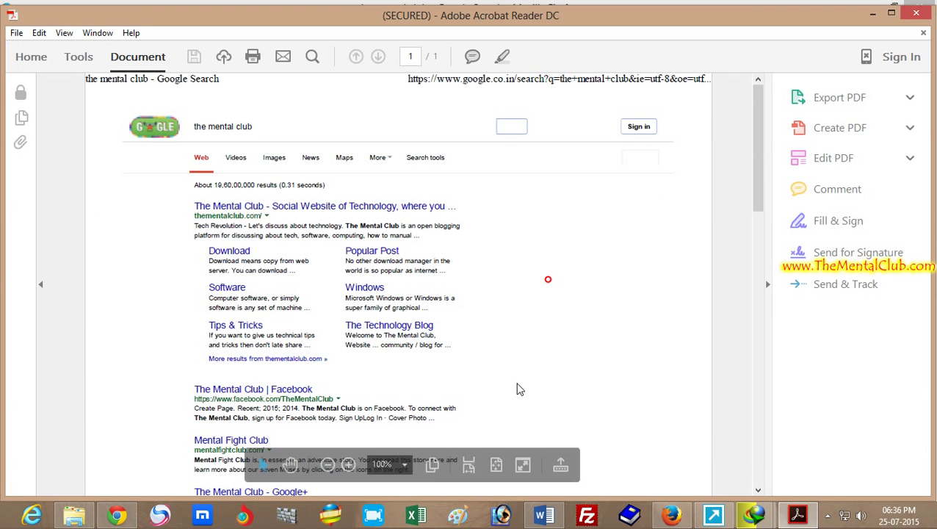